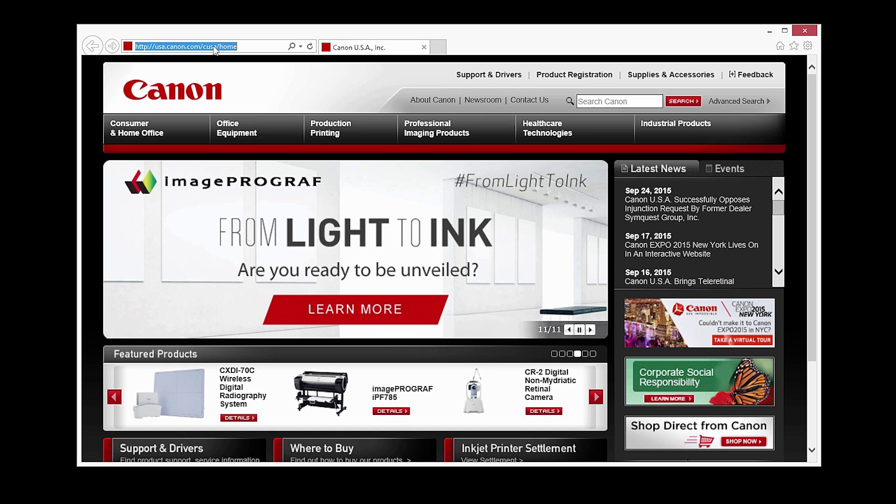
Enter canon.com/ijsetup in Internet Explorer's address bar
text(canon)
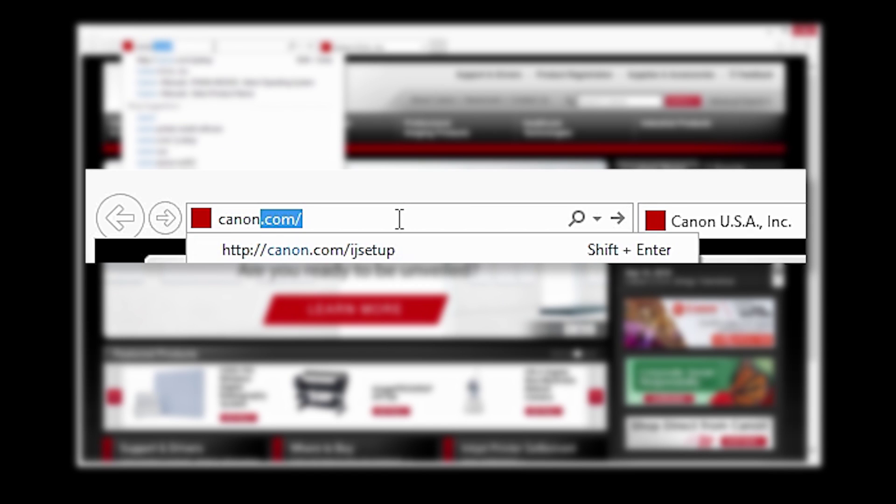
text(.com/i)
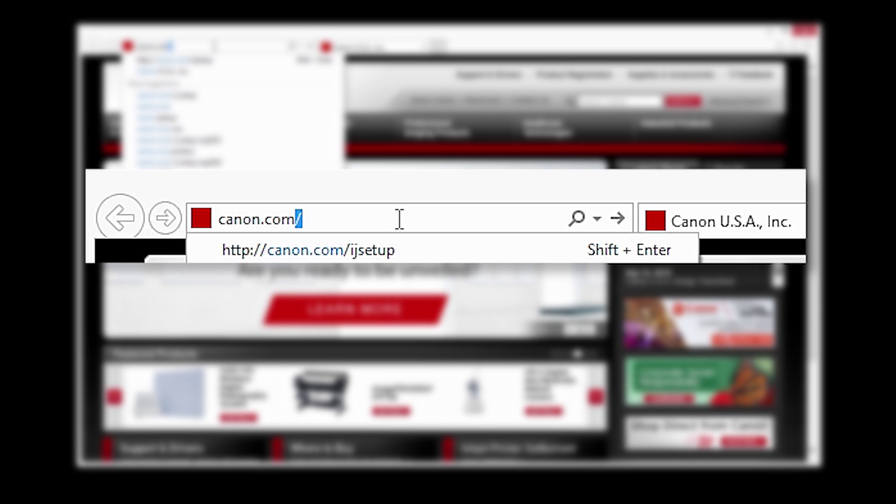
text(jsetup)
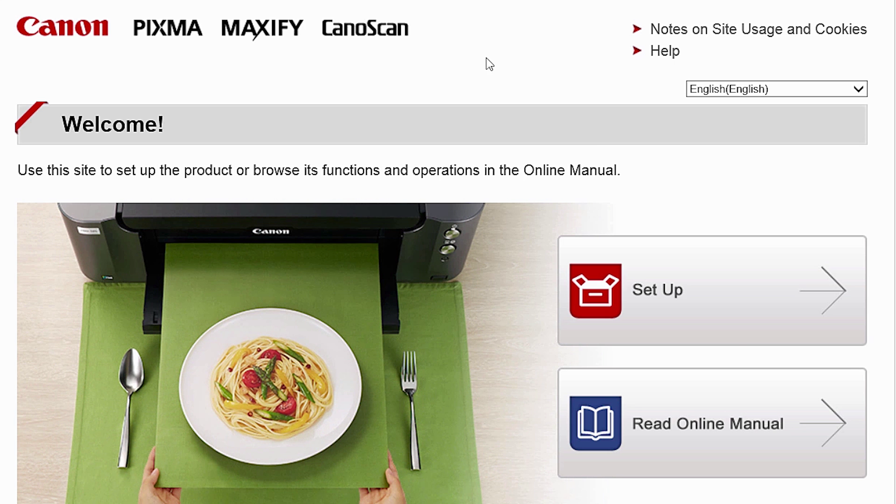
Download and run the U.S.A. MG2920 Windows setup file for connecting to a computer
click(735, 324)
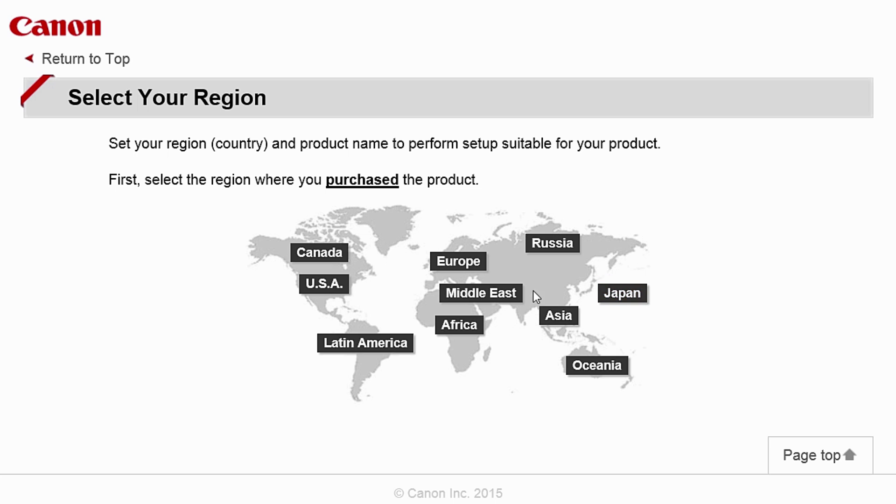
click(333, 285)
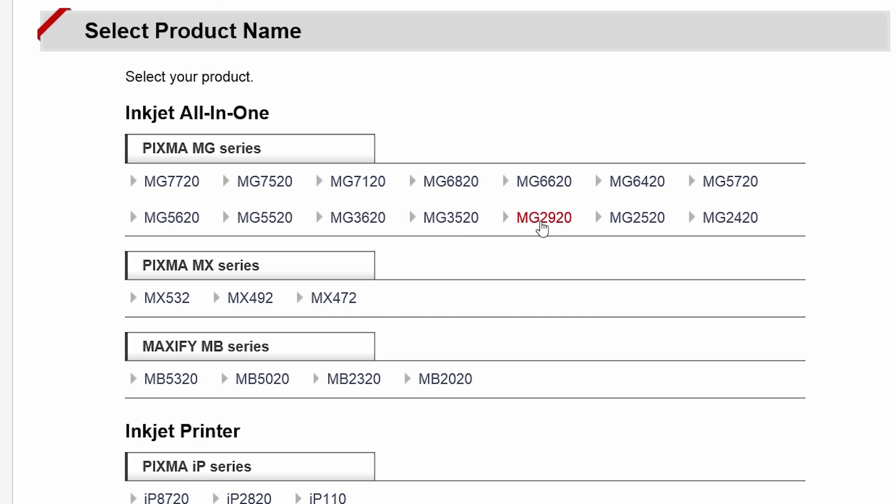
click(543, 223)
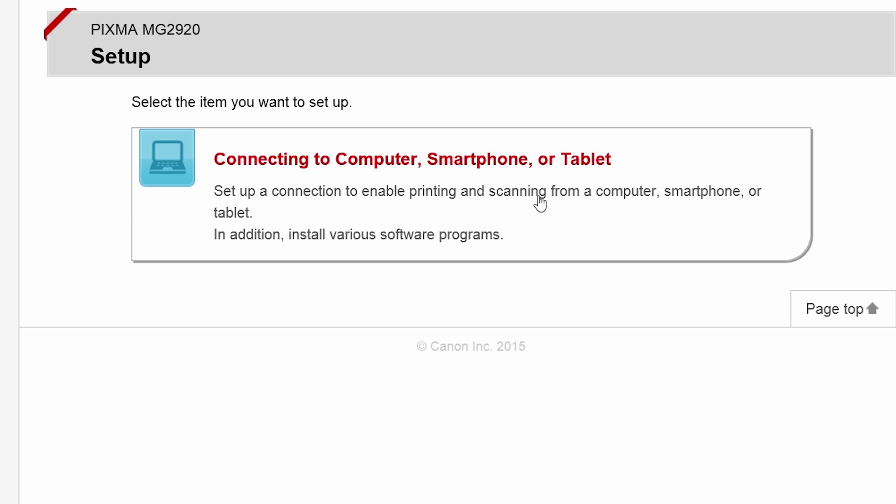
click(533, 163)
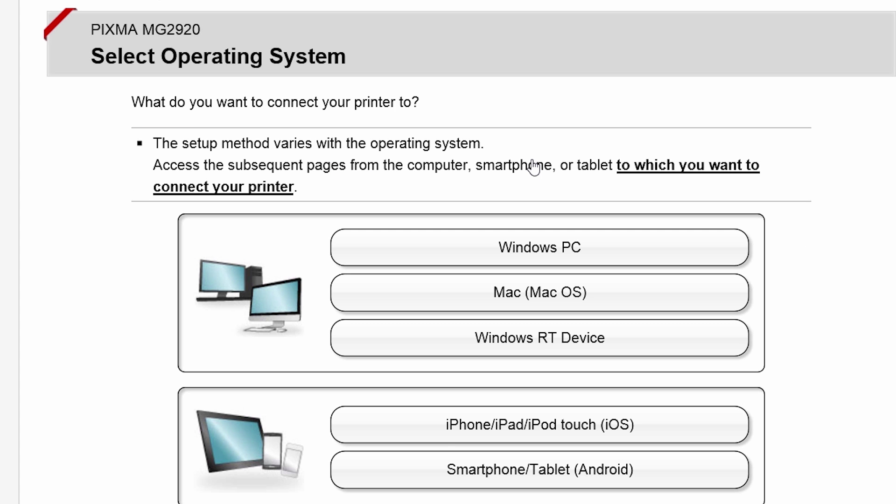
click(551, 248)
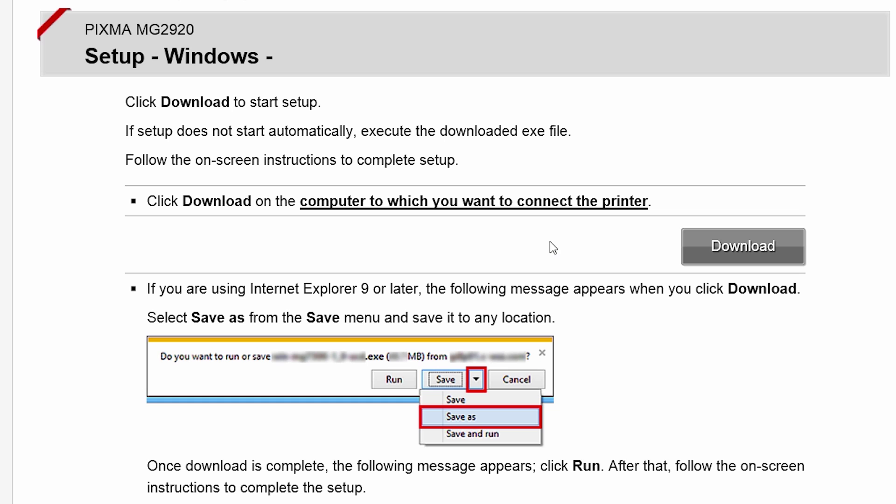
click(715, 259)
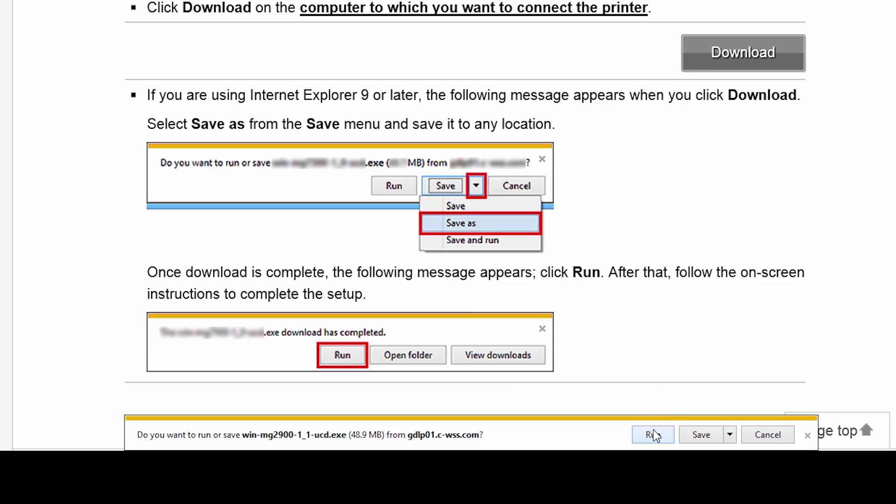
click(654, 435)
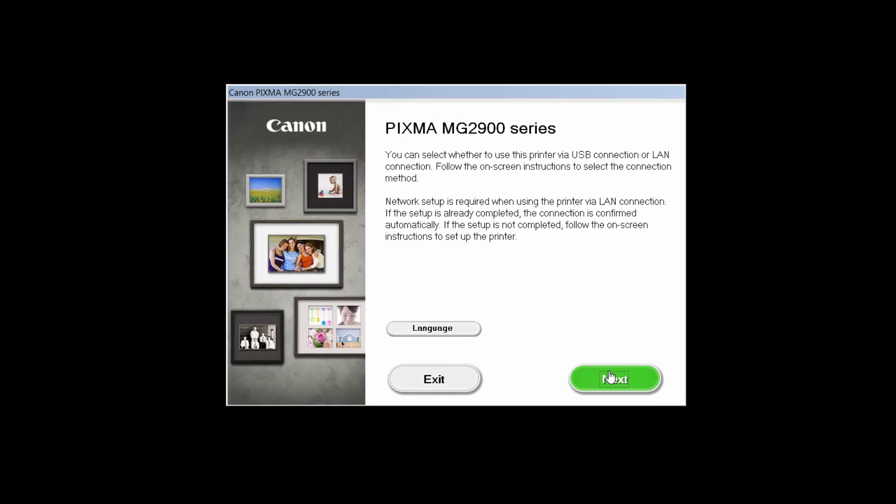
Choose Wireless LAN with Access Point Connection and search for the powered-on printer
click(610, 378)
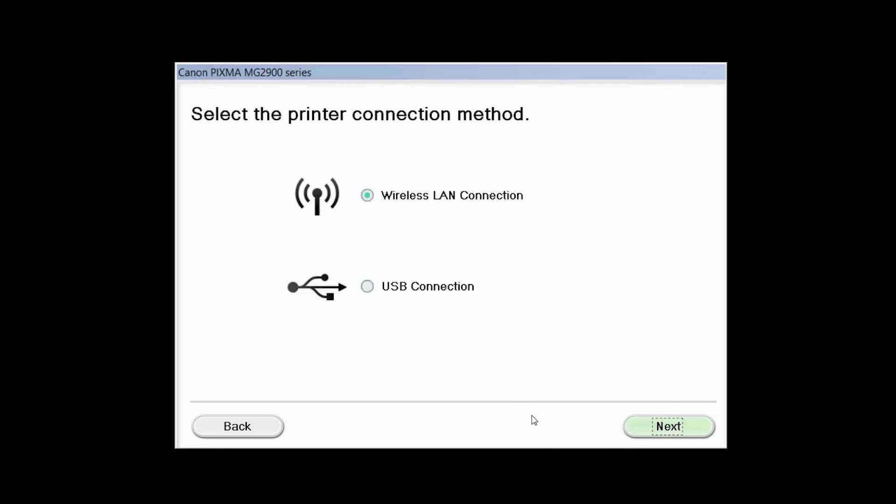
click(623, 390)
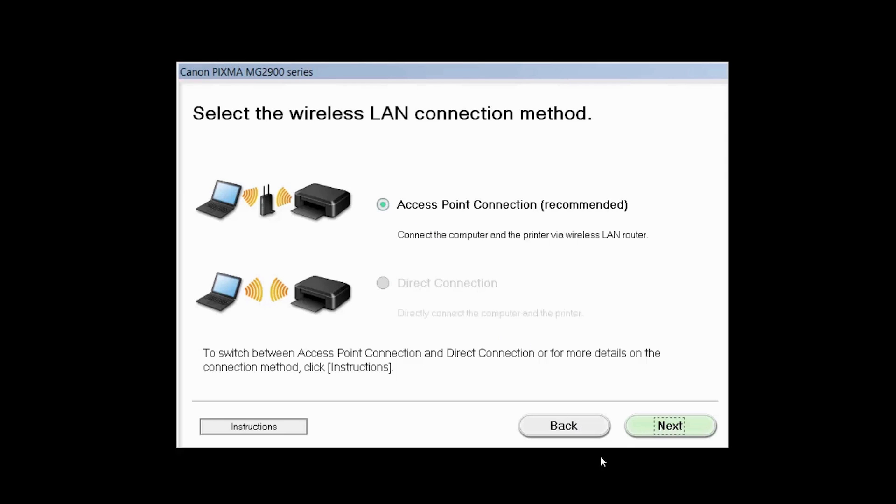
click(658, 429)
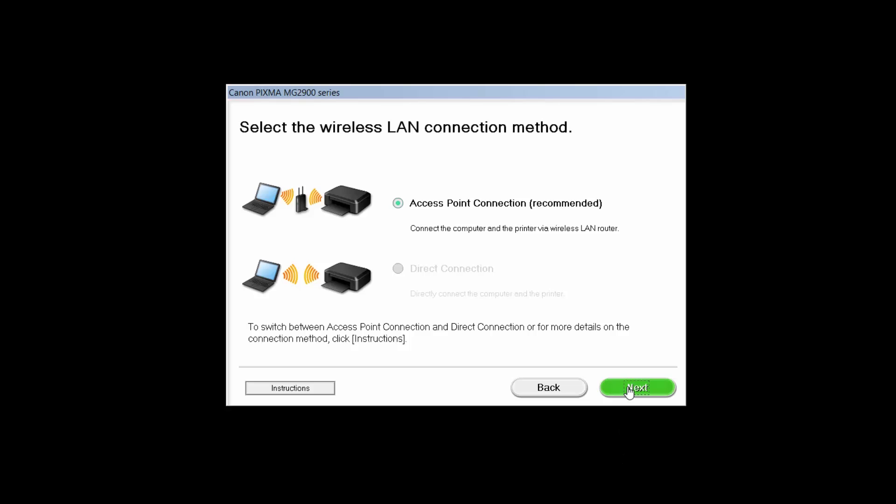
click(630, 391)
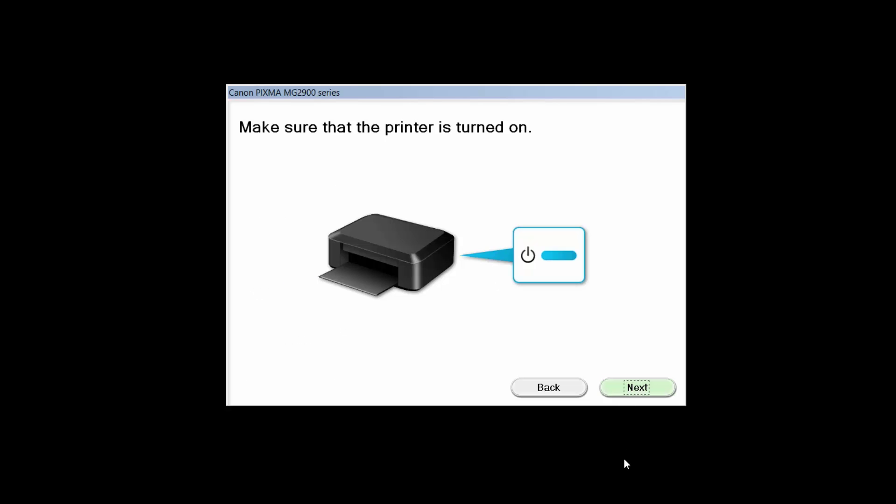
click(635, 396)
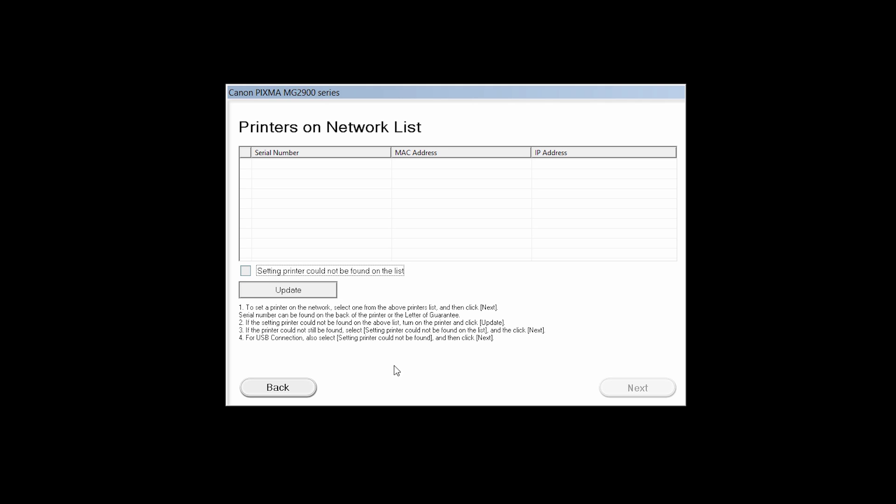
Mark the printer as not found on the list and pick Wireless Setup Using the USB Cable
click(246, 271)
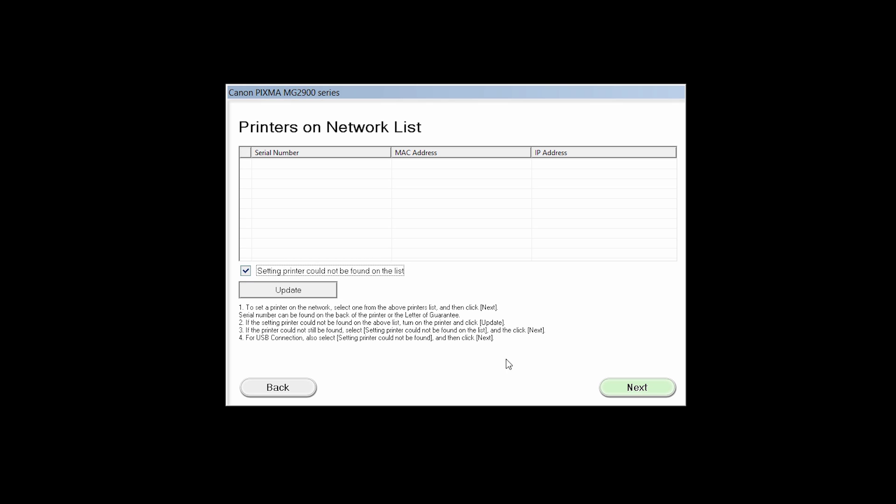
click(631, 390)
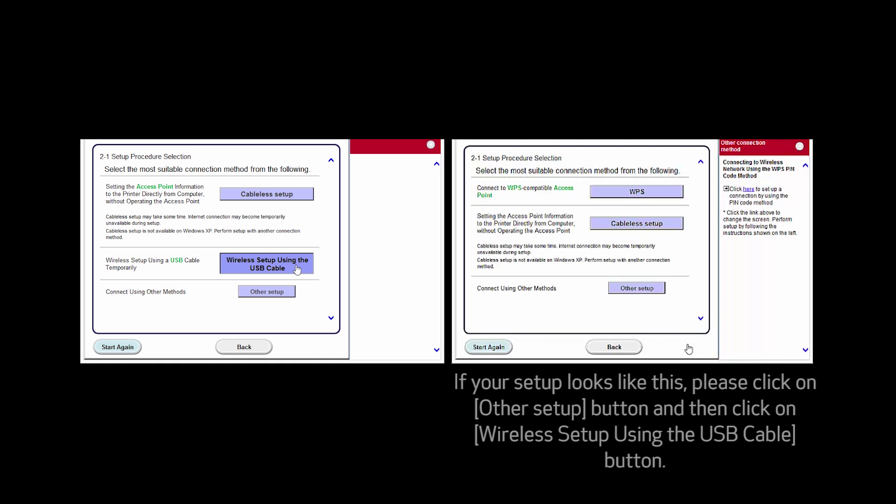
click(648, 289)
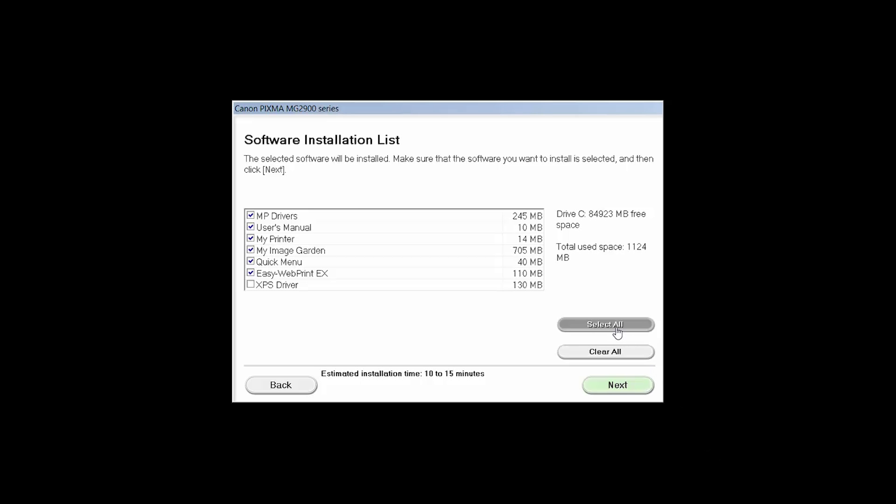
Install all software components including XPS Driver after accepting the licence agreement
click(618, 331)
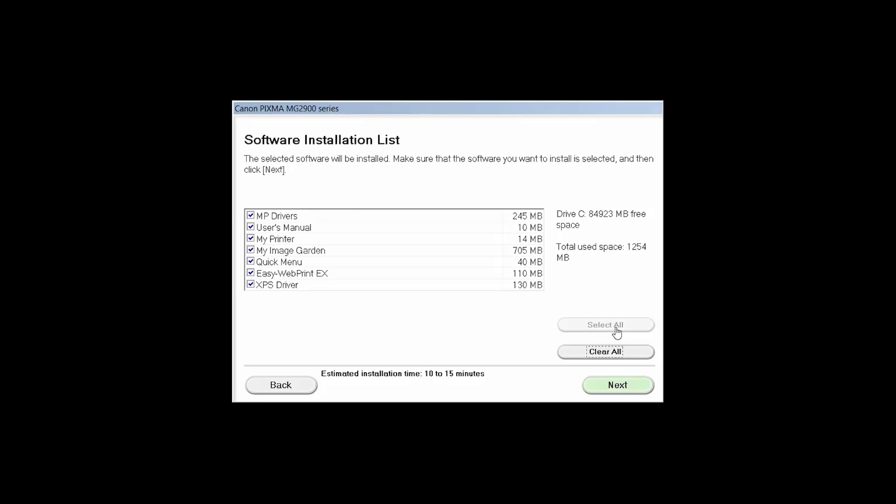
click(618, 386)
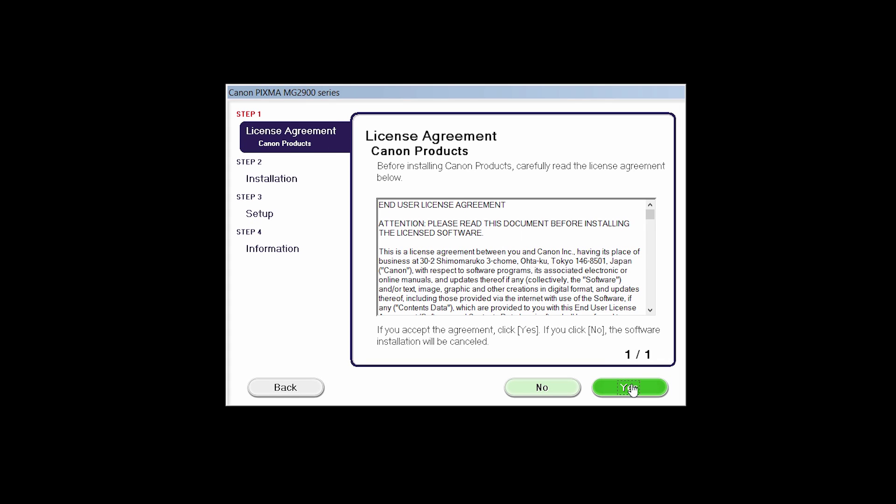
click(631, 388)
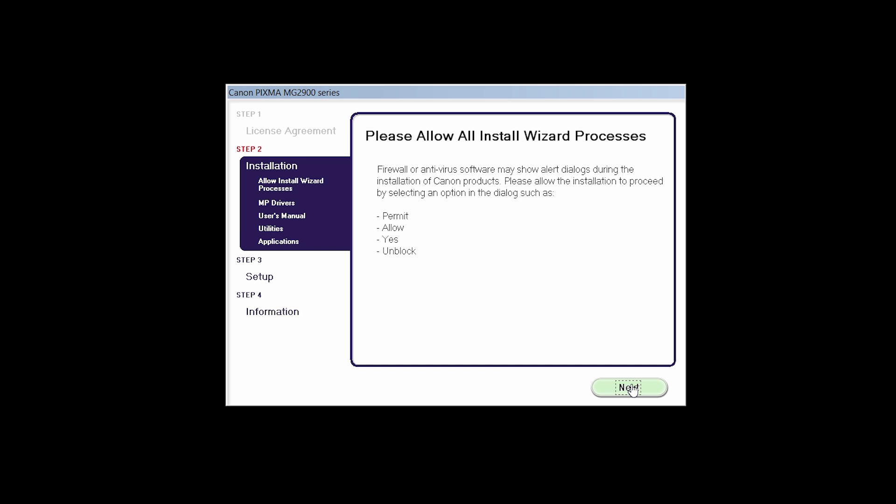
click(630, 388)
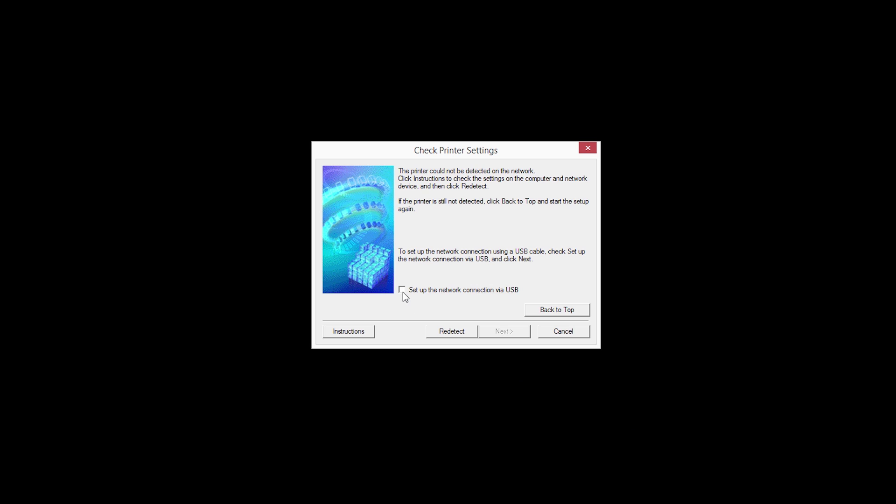
Choose to set up the network connection via USB and continue to the cable step
click(403, 293)
click(503, 330)
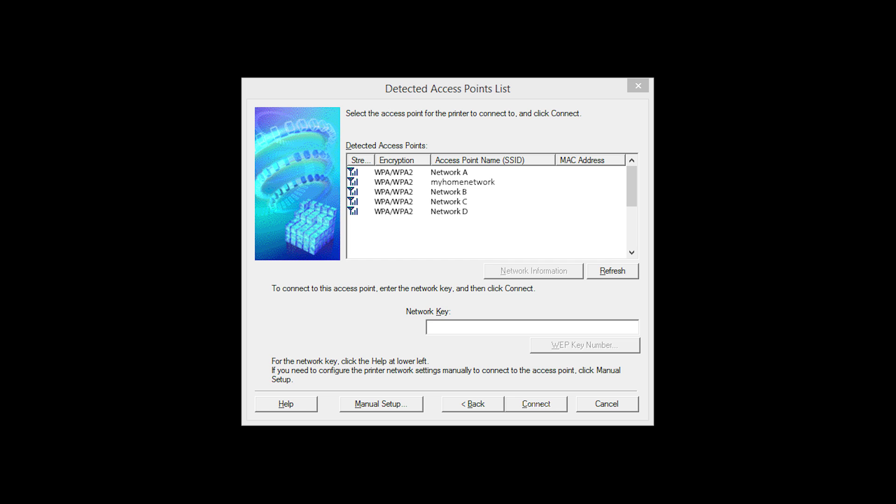
Connect the printer to myhomenetwork using the network's key
click(462, 182)
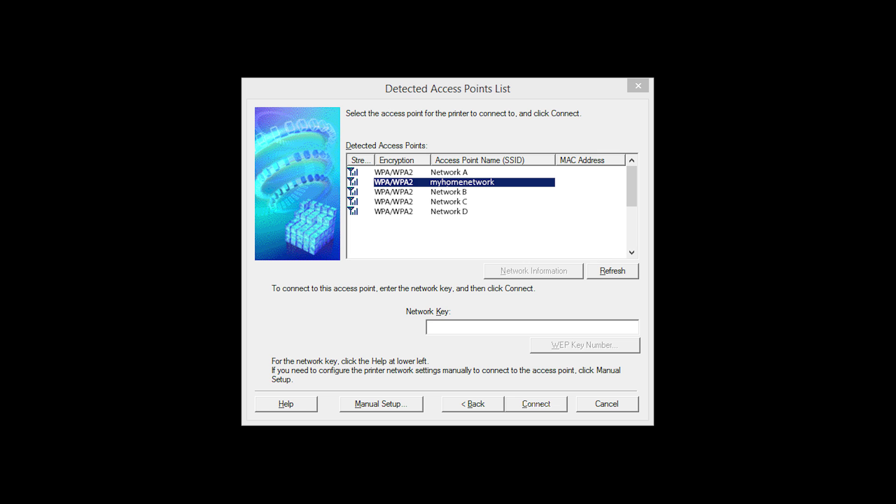
key(Return)
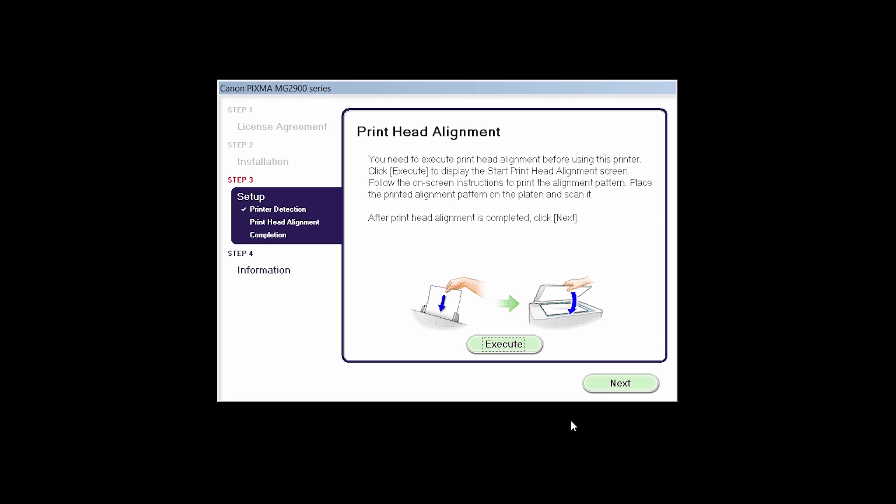
Finish Print Head Alignment and move past Setup Complete to User Registration
click(613, 388)
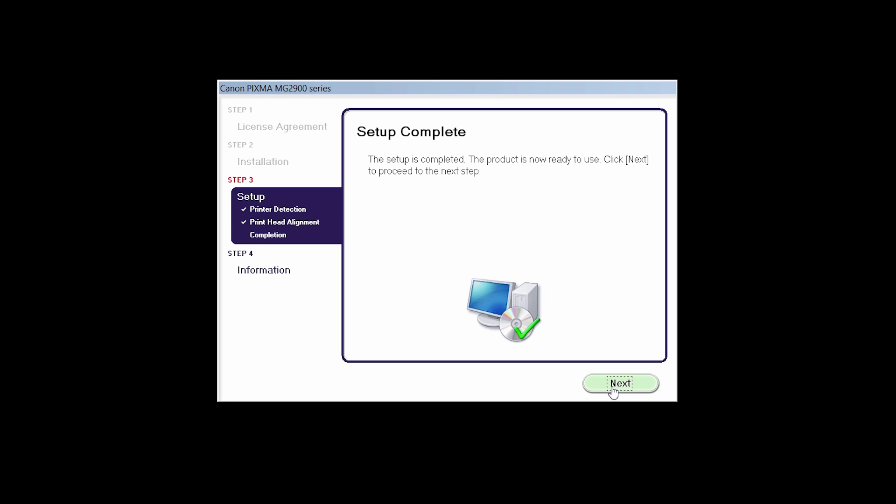
click(615, 388)
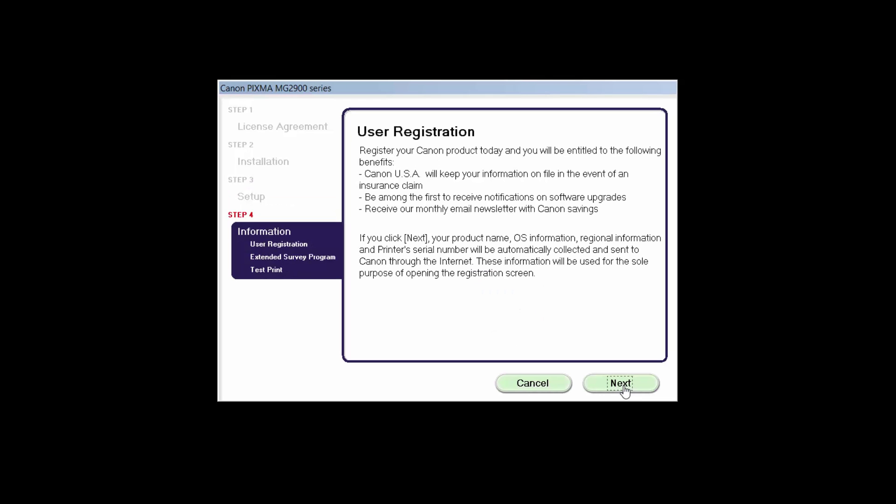
Submit the product registration and agree to the Extended Survey Program
click(624, 388)
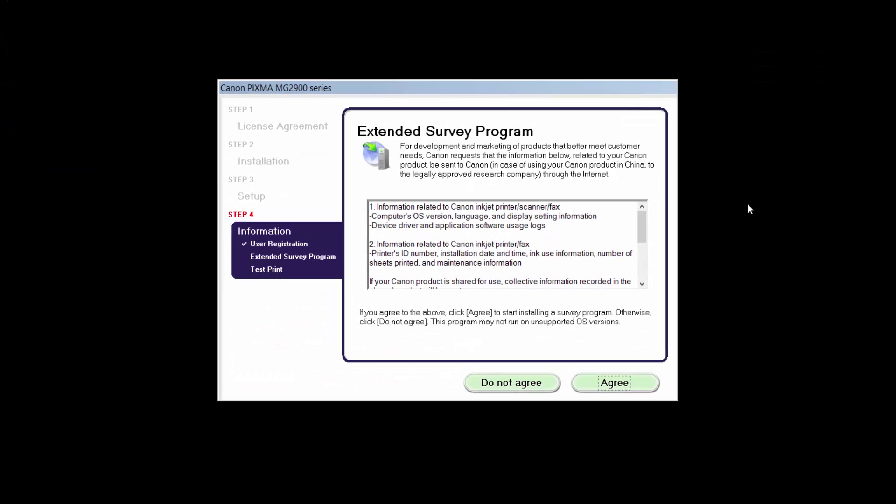
click(617, 385)
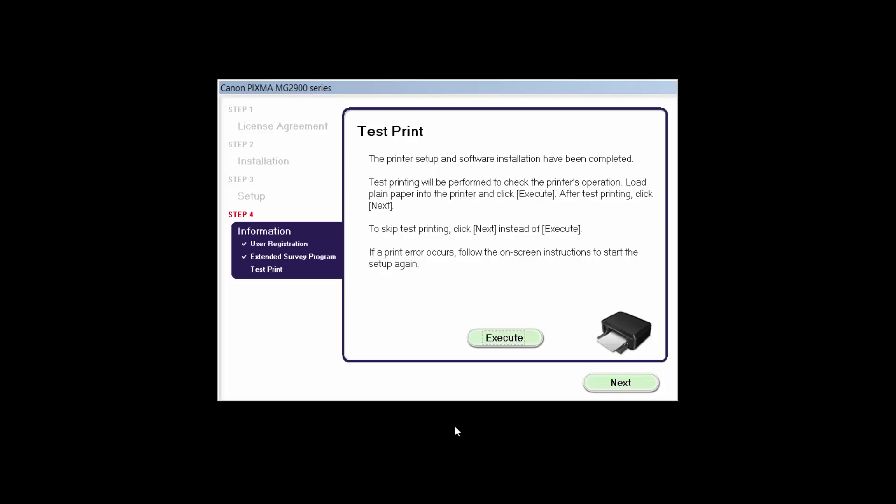
Skip the test print to finish the installation
click(610, 388)
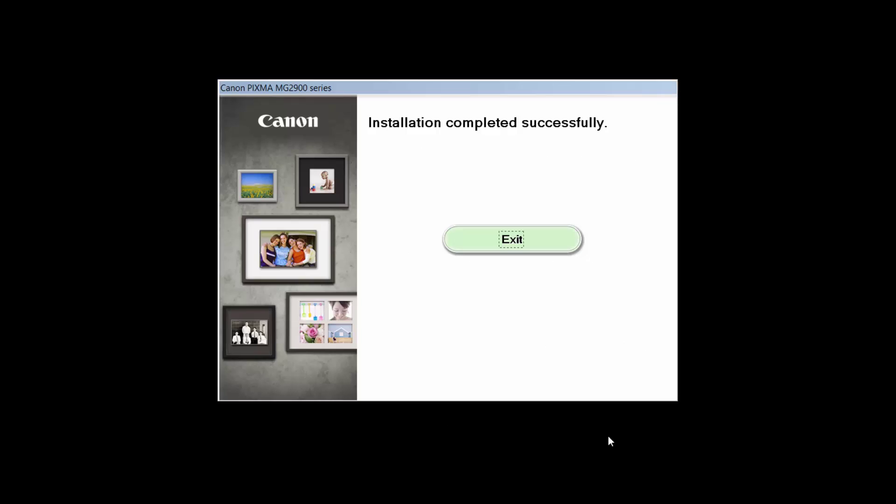